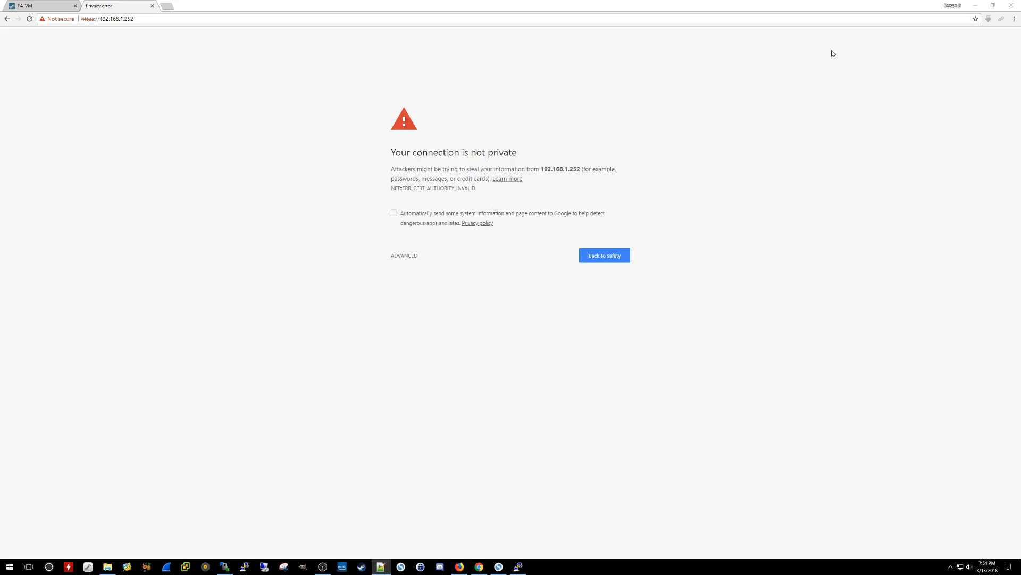
# - In Device > Certificates, begin generating certificate 'minemeld' with common name 192.168.1.252, signed by Decrypt-Cert
pyautogui.click(38, 3)
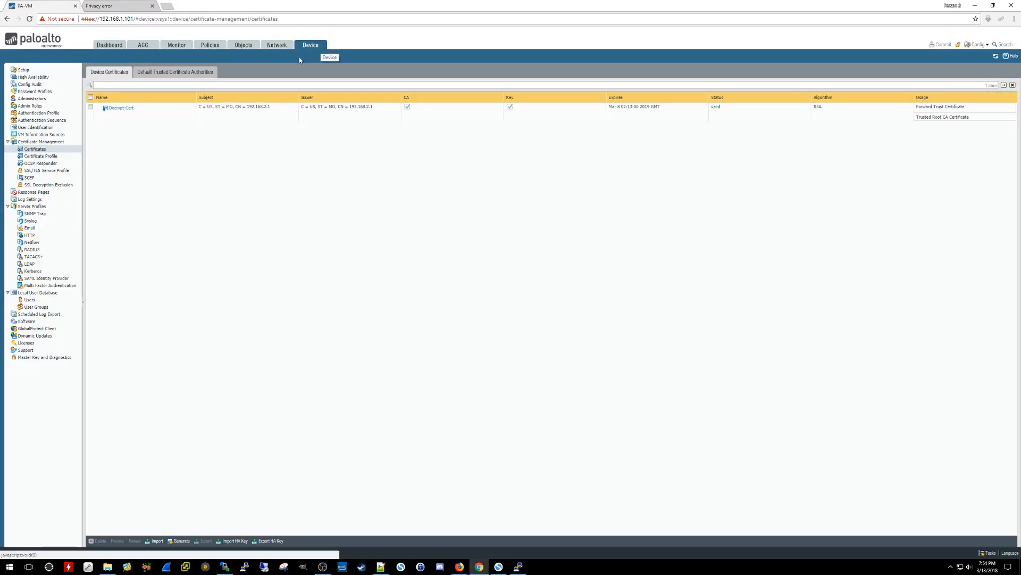
pyautogui.click(36, 152)
pyautogui.click(179, 541)
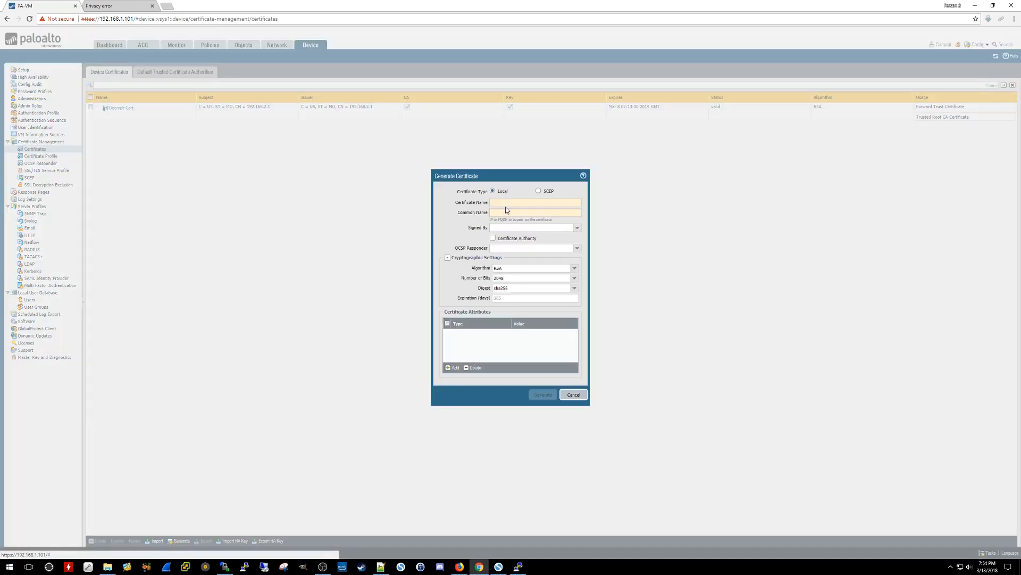
pyautogui.write('minemeld')
pyautogui.press('Tab')
pyautogui.write('192.16')
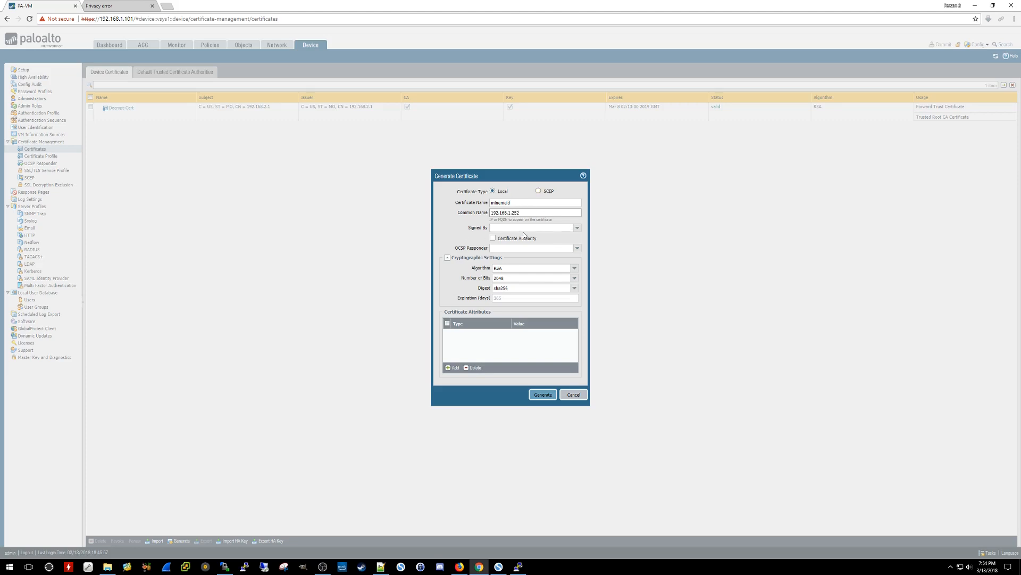
pyautogui.click(576, 228)
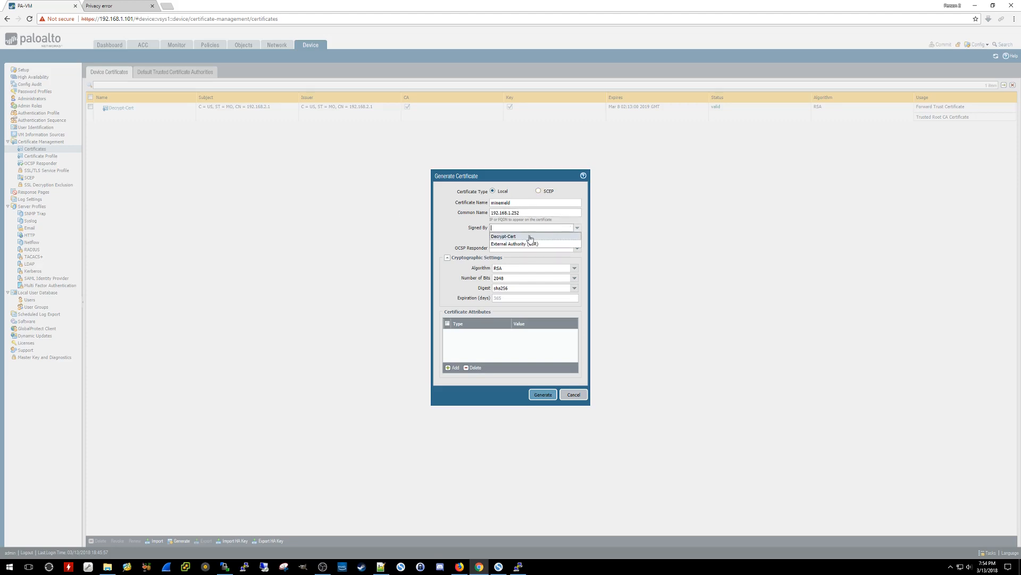
pyautogui.click(513, 236)
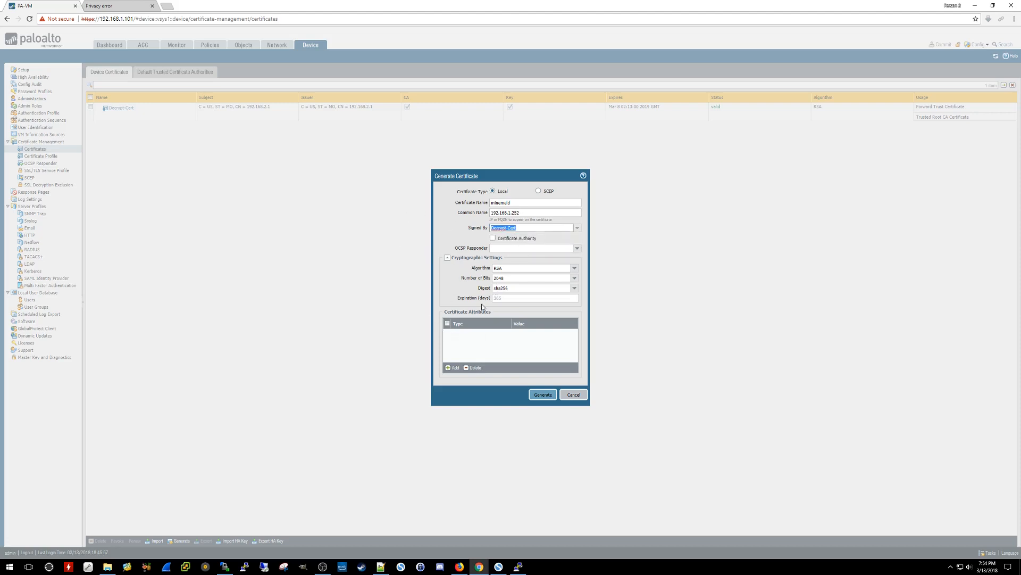
# - Add a Country certificate attribute set to US (United States)
pyautogui.click(452, 368)
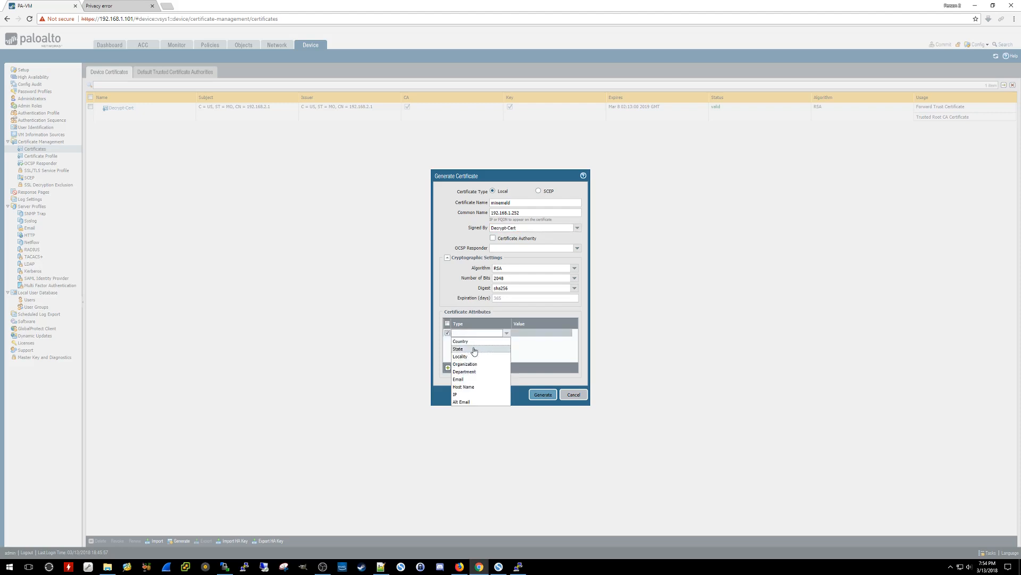
pyautogui.click(473, 341)
pyautogui.click(538, 334)
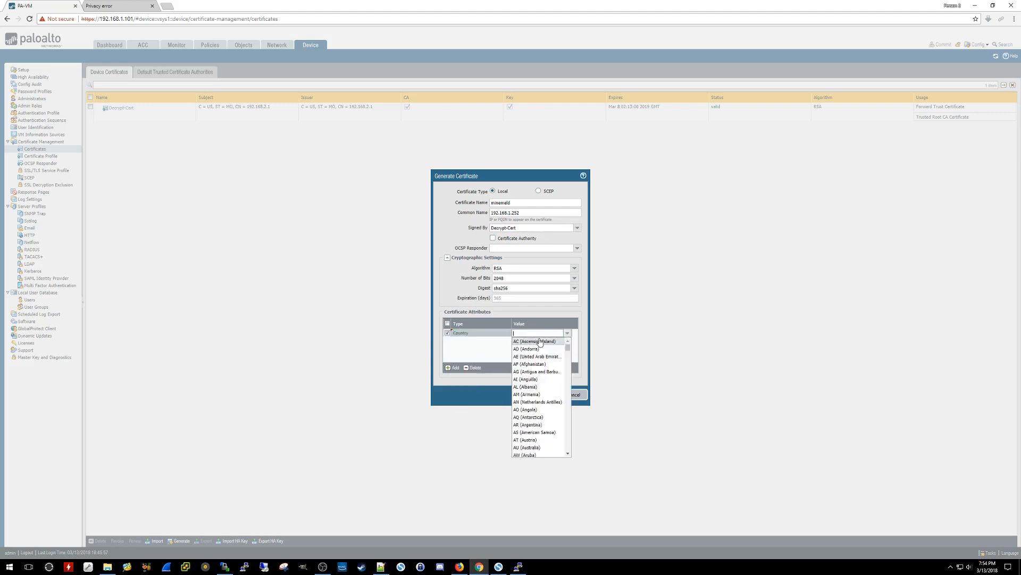
pyautogui.write('US')
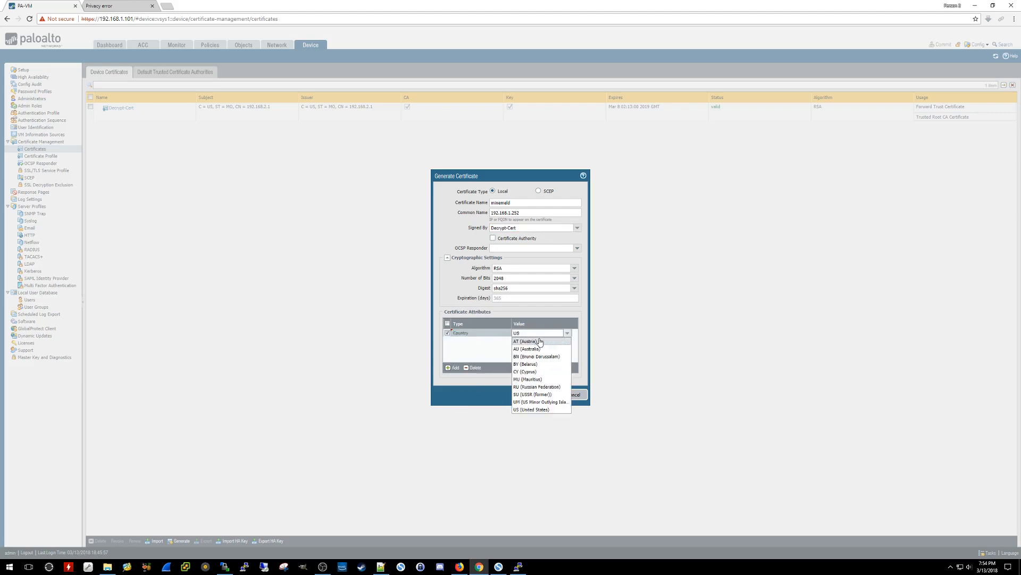
pyautogui.click(524, 409)
# - Add a State certificate attribute with value MO
pyautogui.click(453, 367)
pyautogui.click(459, 349)
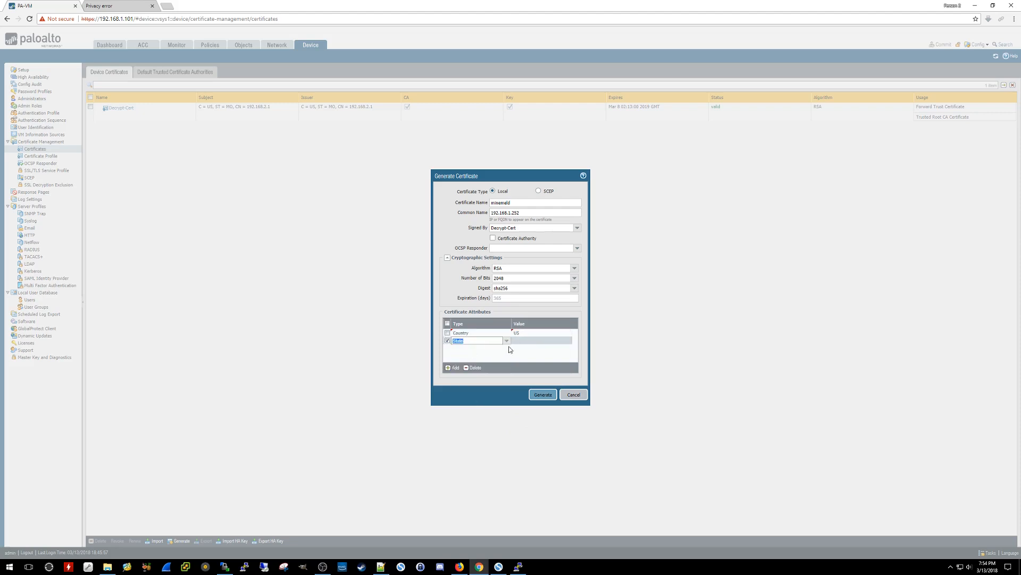
pyautogui.click(531, 341)
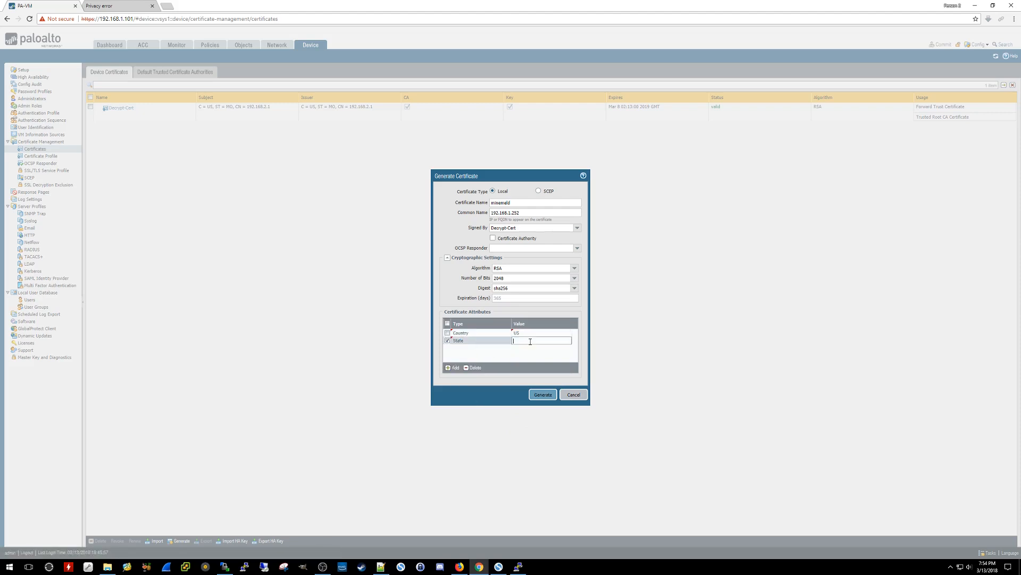
pyautogui.write('MO')
pyautogui.press('Return')
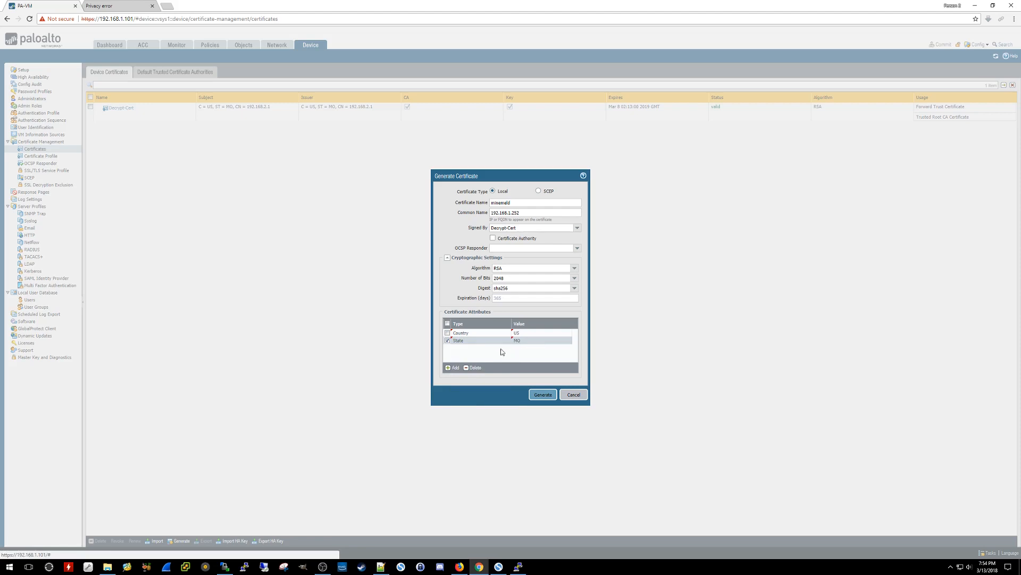
# - Add an IP certificate attribute with value 192.168.1.252
pyautogui.click(452, 367)
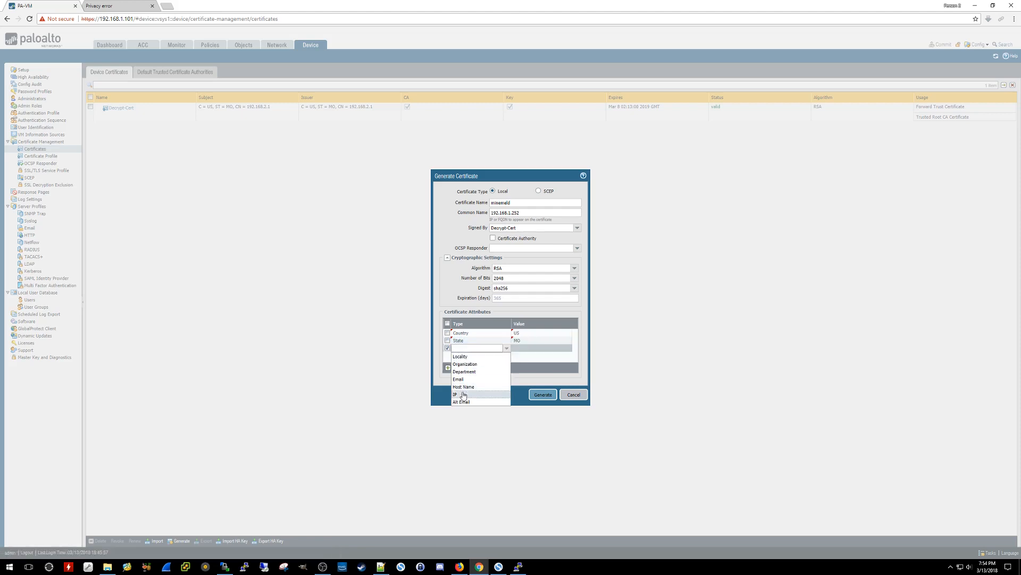
pyautogui.click(522, 347)
pyautogui.write('192.168')
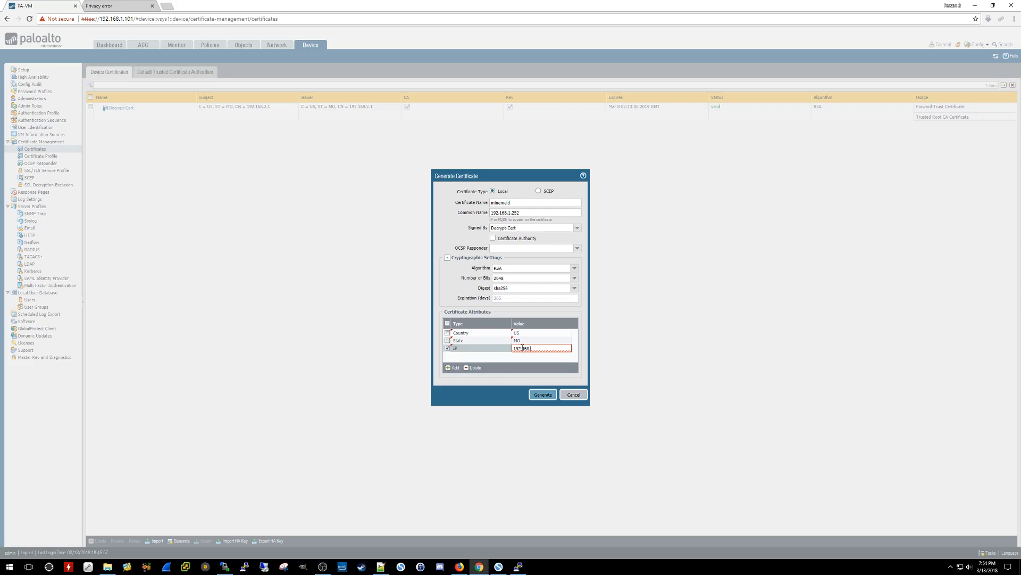
pyautogui.write('.1.252')
pyautogui.click(536, 397)
# - Generate the minemeld certificate, acknowledge the success message, and commit the configuration
pyautogui.click(536, 396)
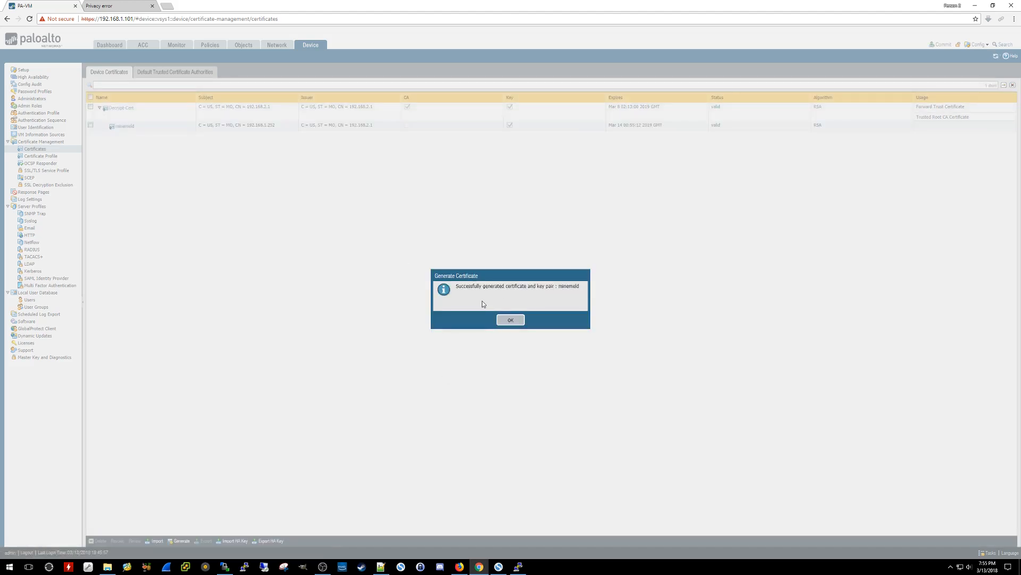
pyautogui.click(506, 319)
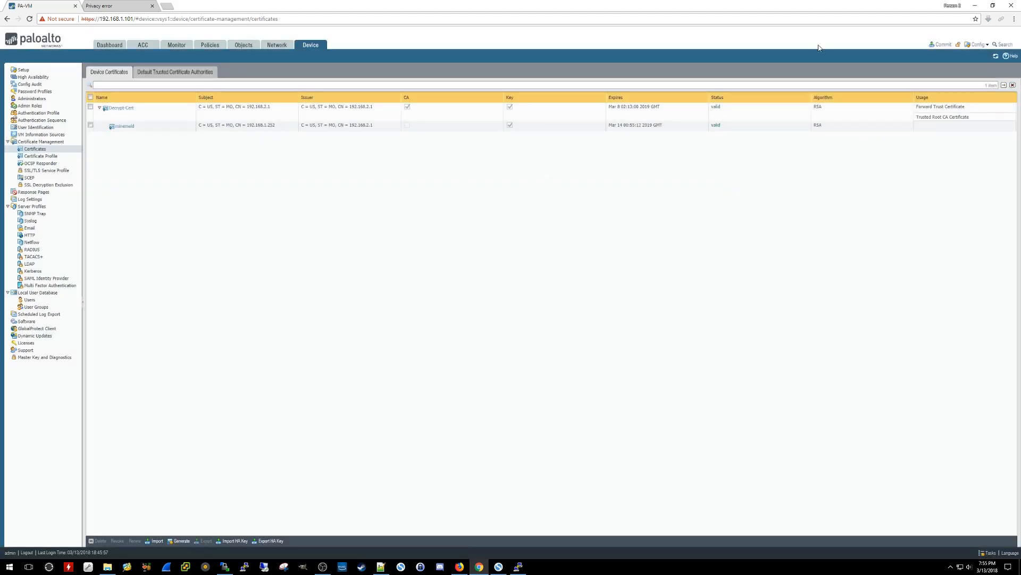
pyautogui.click(942, 44)
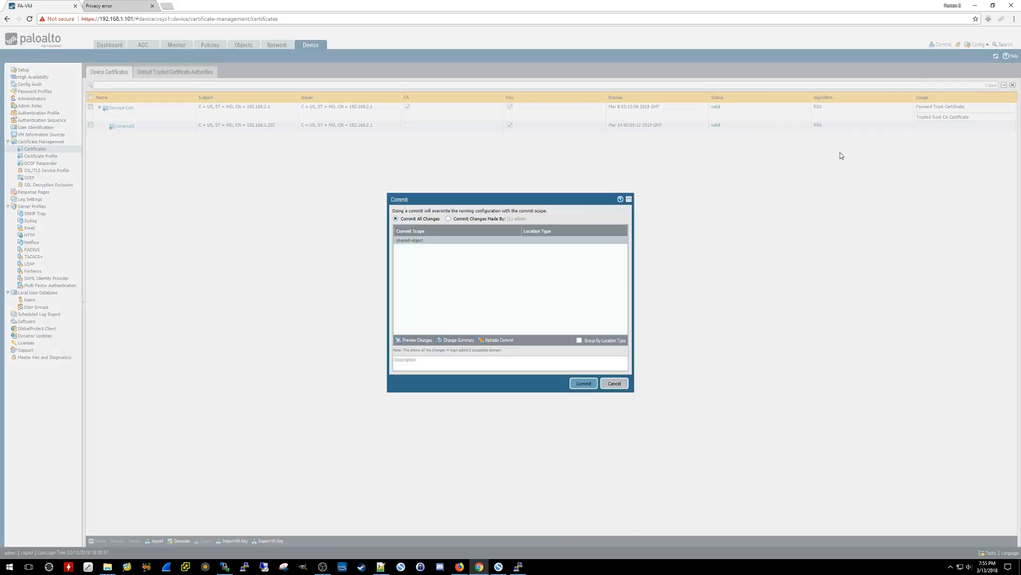
pyautogui.click(585, 383)
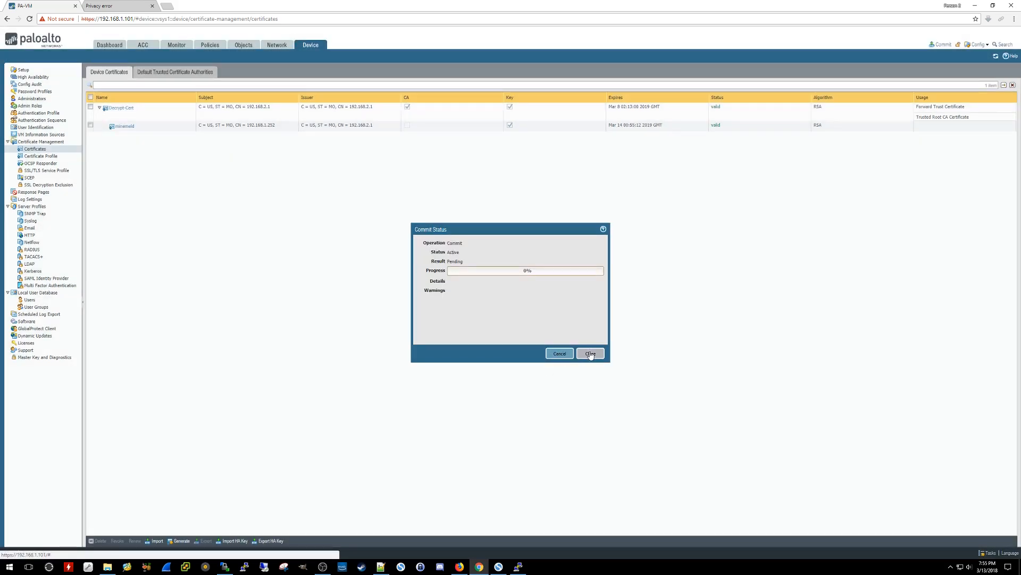
pyautogui.click(591, 353)
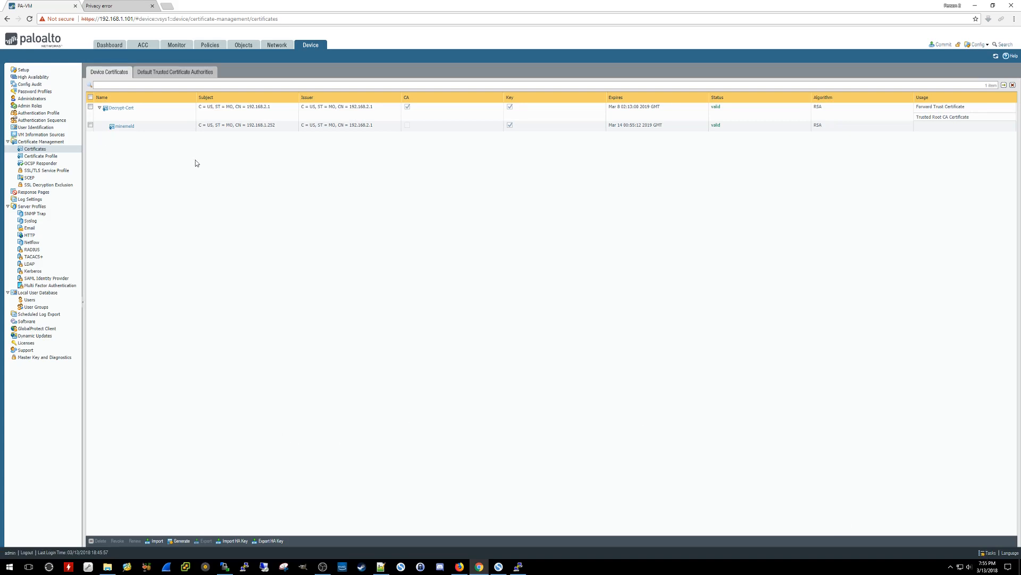
# - Export the minemeld certificate as Base64 PEM including its private key, protected by a confirmed passphrase
pyautogui.click(91, 126)
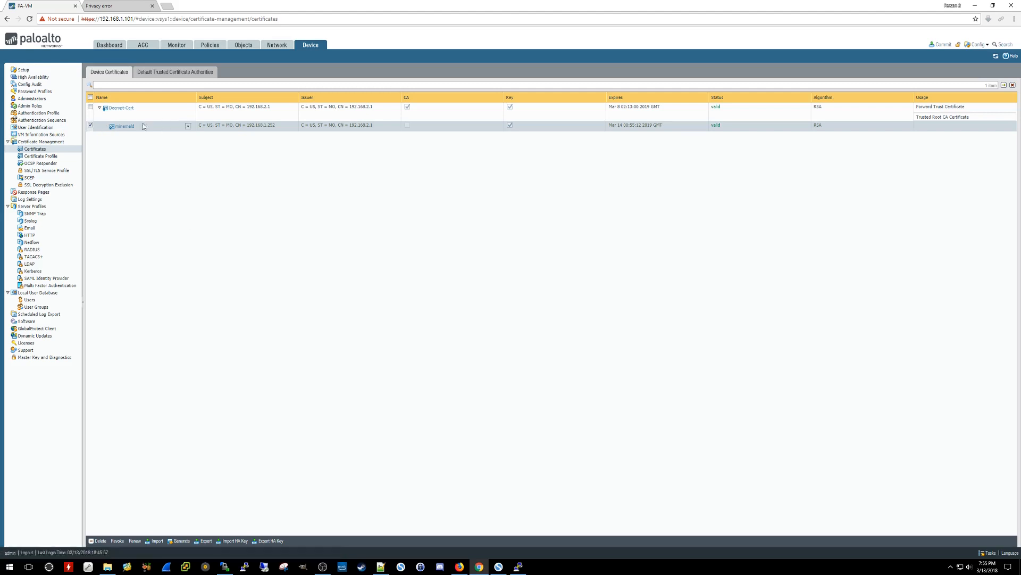
pyautogui.click(205, 543)
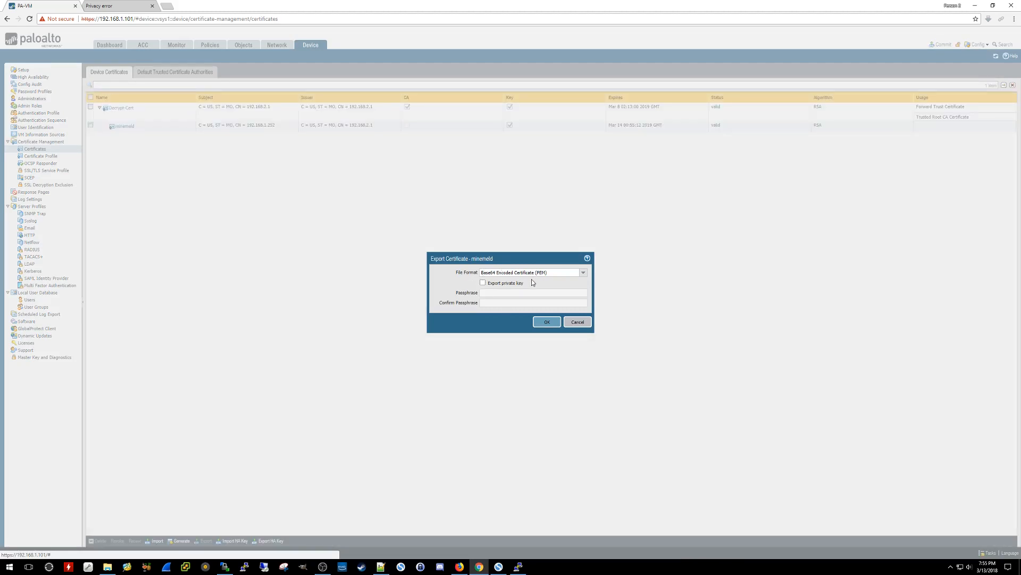
pyautogui.click(484, 283)
pyautogui.click(501, 293)
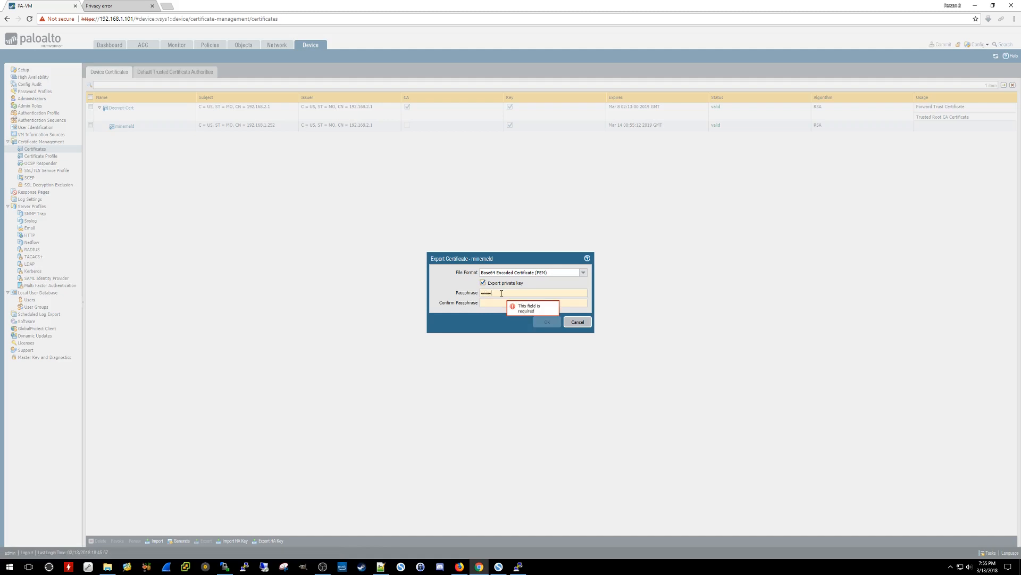
pyautogui.write('•••••••••••')
pyautogui.press('Tab')
pyautogui.write('••••')
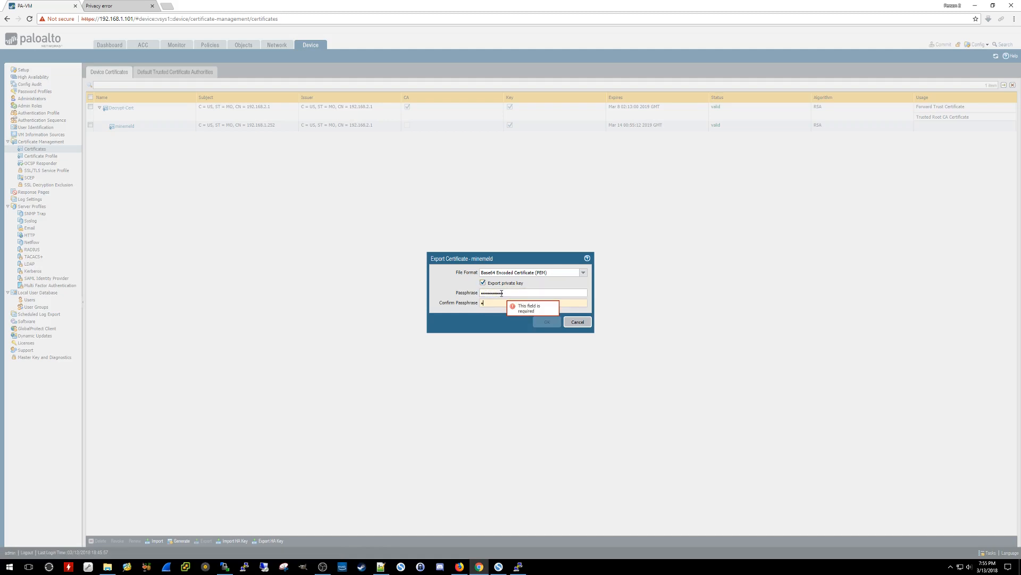
pyautogui.write('•••••••')
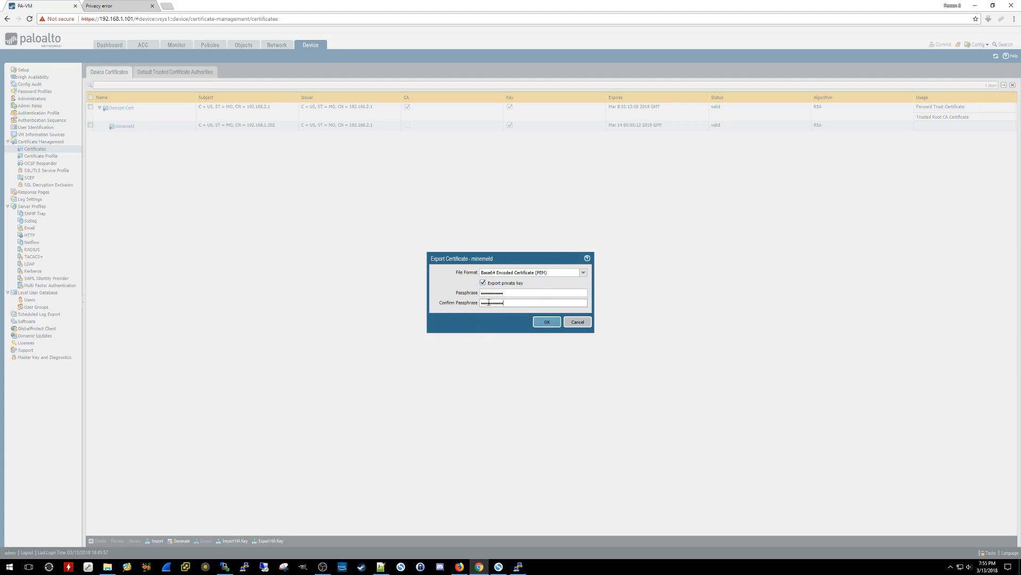
pyautogui.click(544, 323)
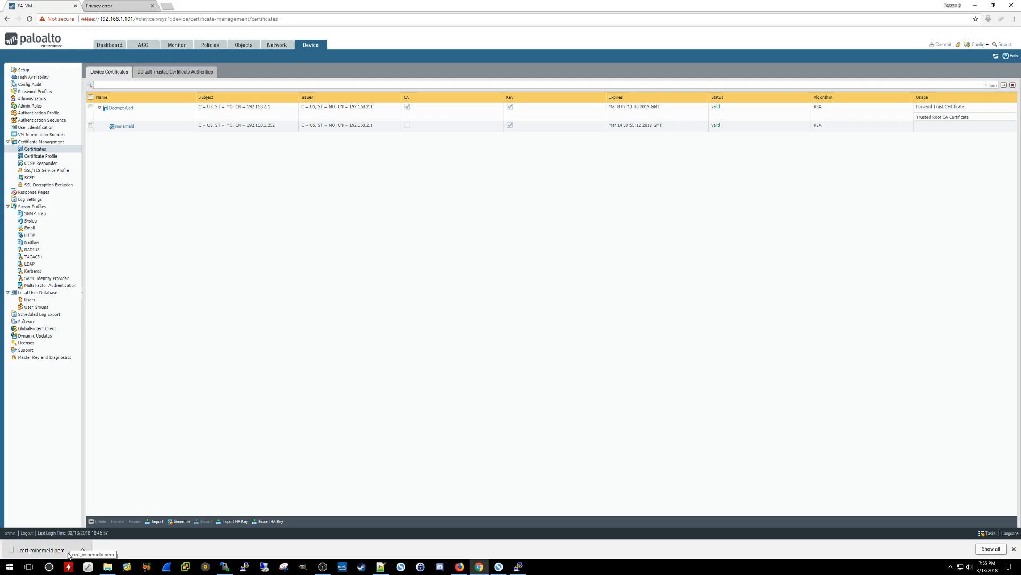
# - Reveal the downloaded cert_minemeld.pem in its Downloads folder in File Explorer
pyautogui.rightClick(46, 550)
pyautogui.click(78, 531)
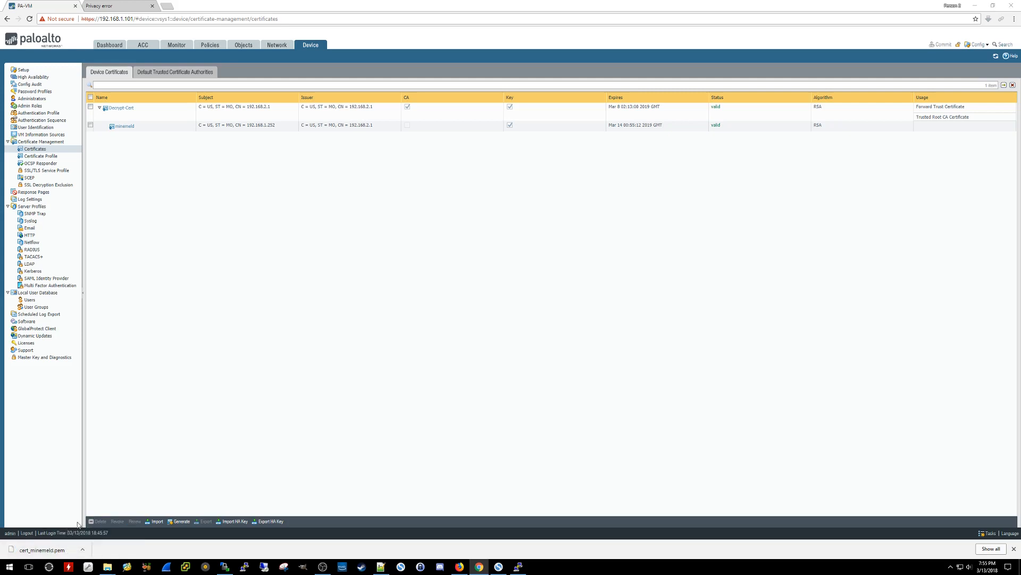
pyautogui.moveTo(573, 79); pyautogui.dragTo(299, 191)
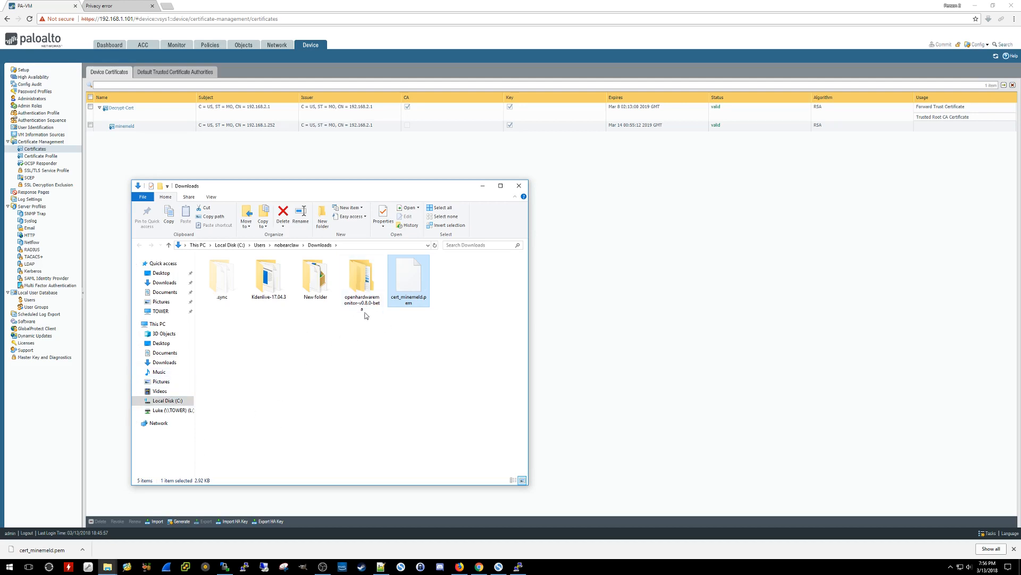
pyautogui.click(483, 186)
# - Upload cert_minemeld.pem to /home/ubuntu on the minemeld server via WinSCP, then bring up PuTTY
pyautogui.click(225, 561)
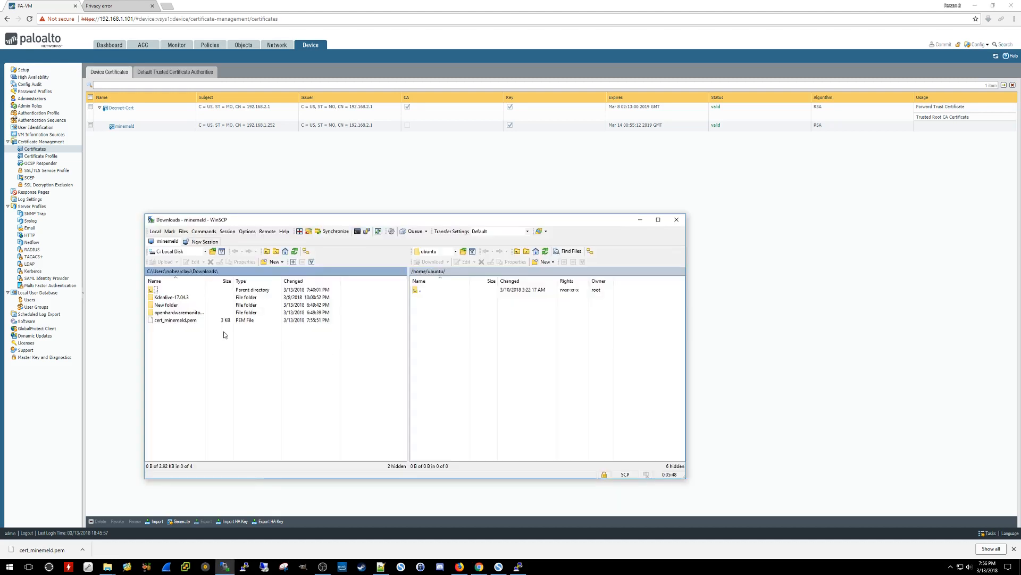
pyautogui.click(191, 321)
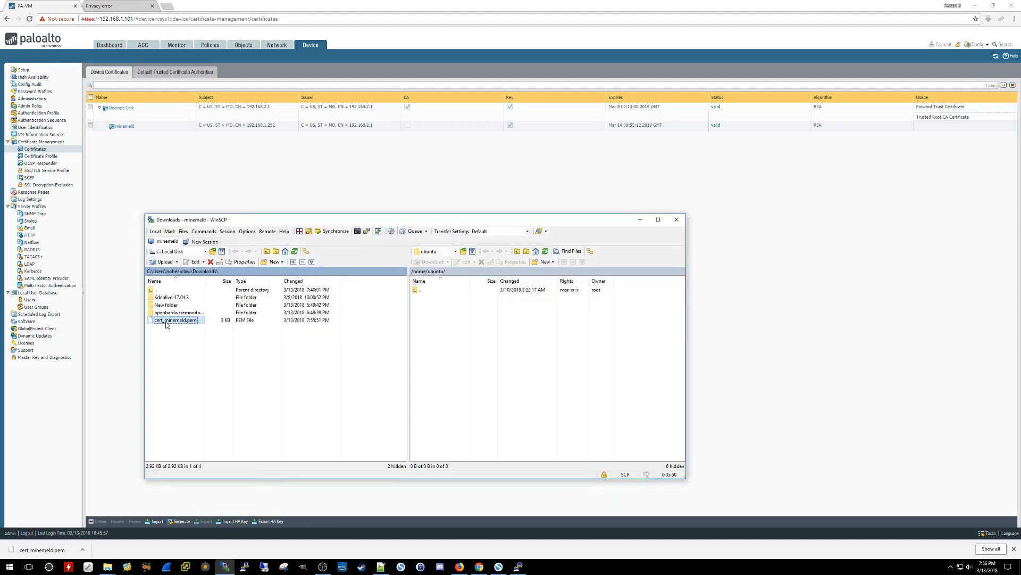
pyautogui.moveTo(195, 323); pyautogui.dragTo(439, 326)
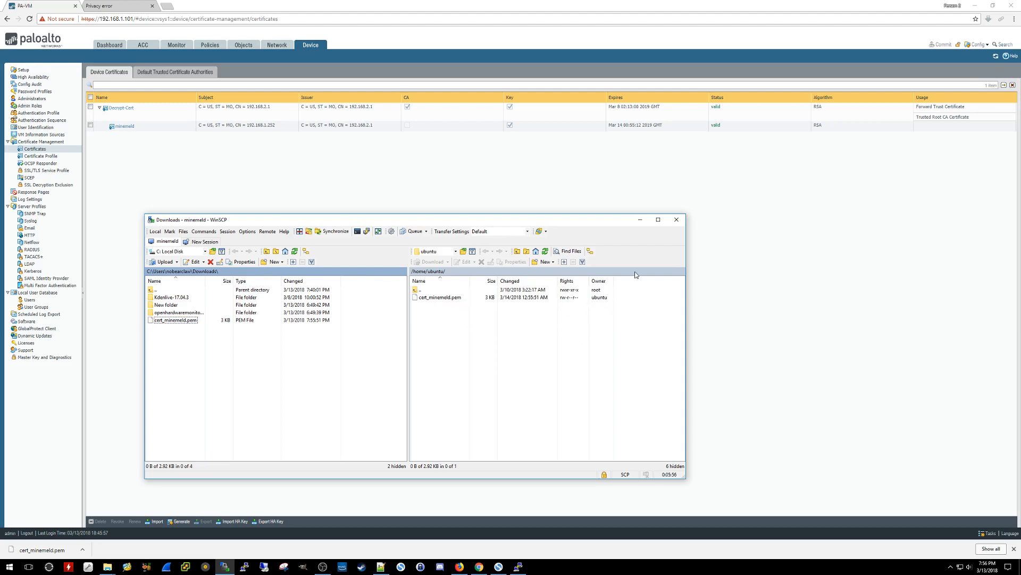
pyautogui.click(641, 221)
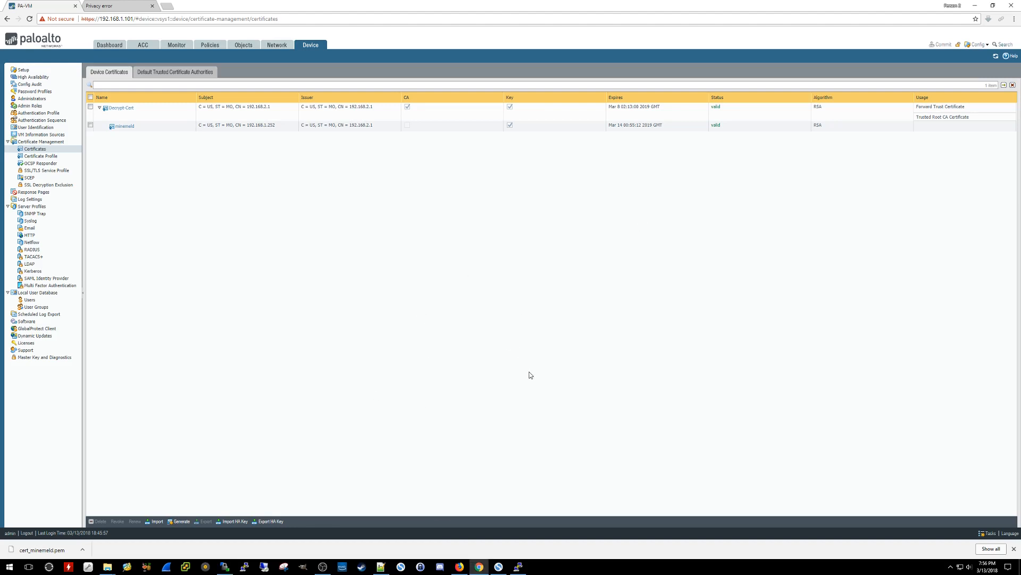
pyautogui.click(519, 566)
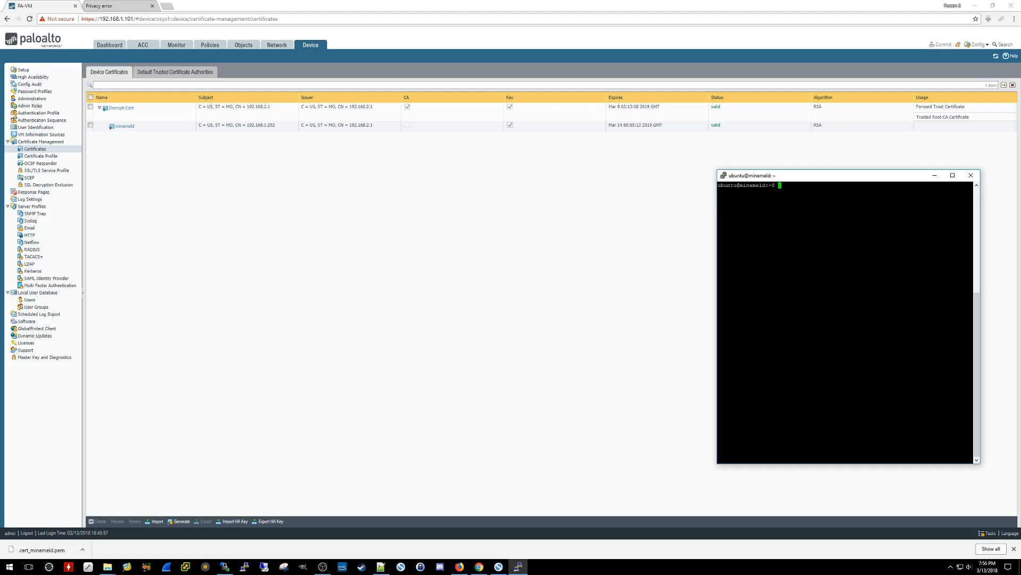
# - Back up /etc/nginx/minemeld.cer to minemeld.cer.orig with sudo cp
pyautogui.hotkey('alt', 'Tab')
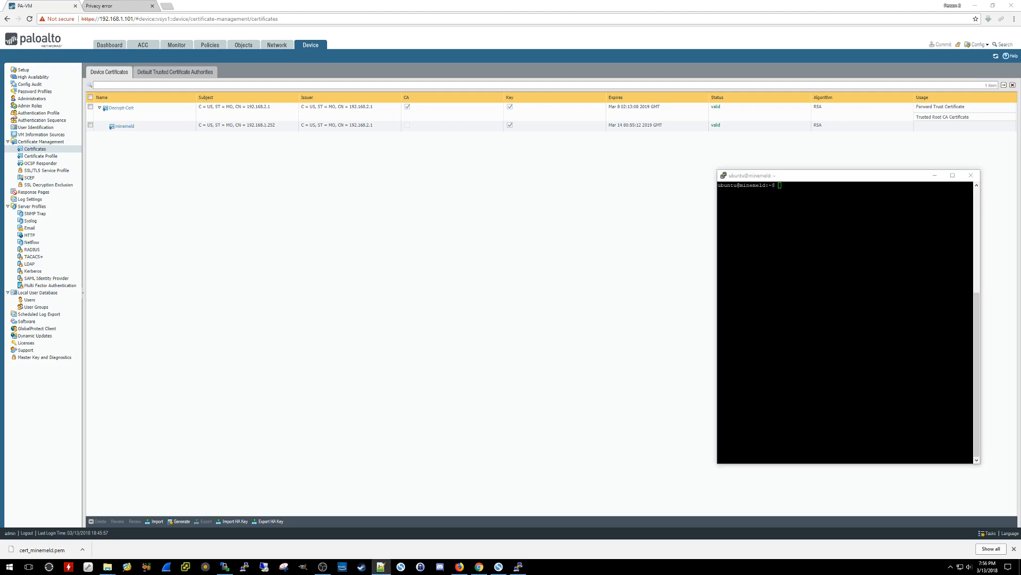
pyautogui.moveTo(799, 177); pyautogui.dragTo(633, 178)
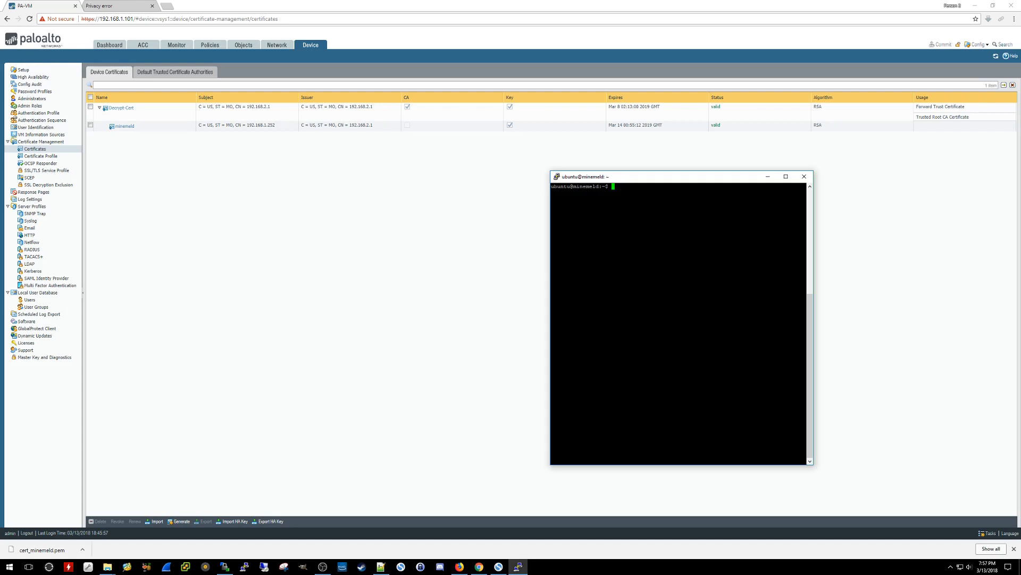
pyautogui.write('sudo cp /etc/nginx/minemeld.cer /etc/nginx/minemeld.cer.orig')
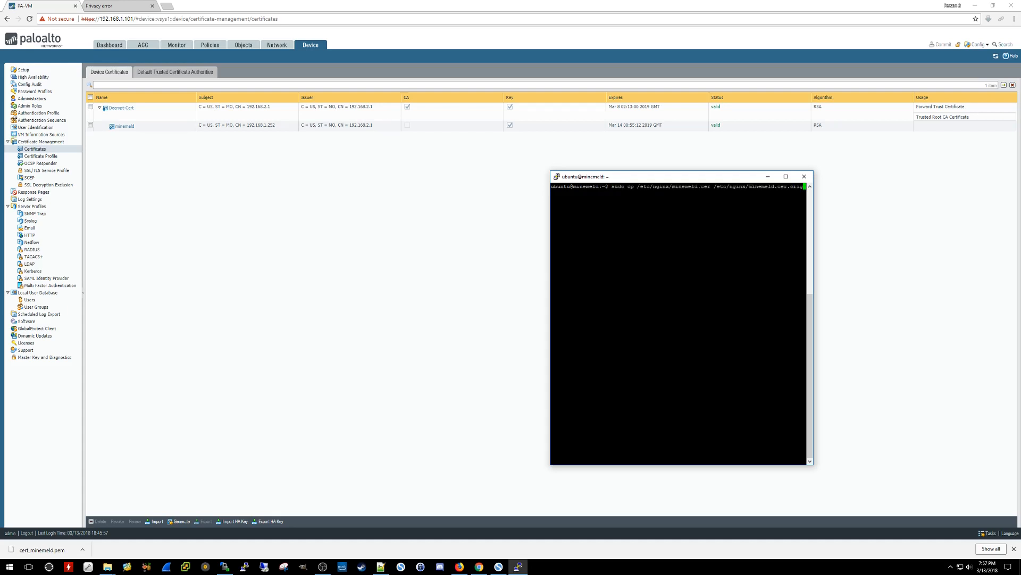
pyautogui.press('Return')
# - Back up /etc/nginx/minemeld.pem to minemeld.pem.orig with sudo cp
pyautogui.hotkey('alt', 'Tab')
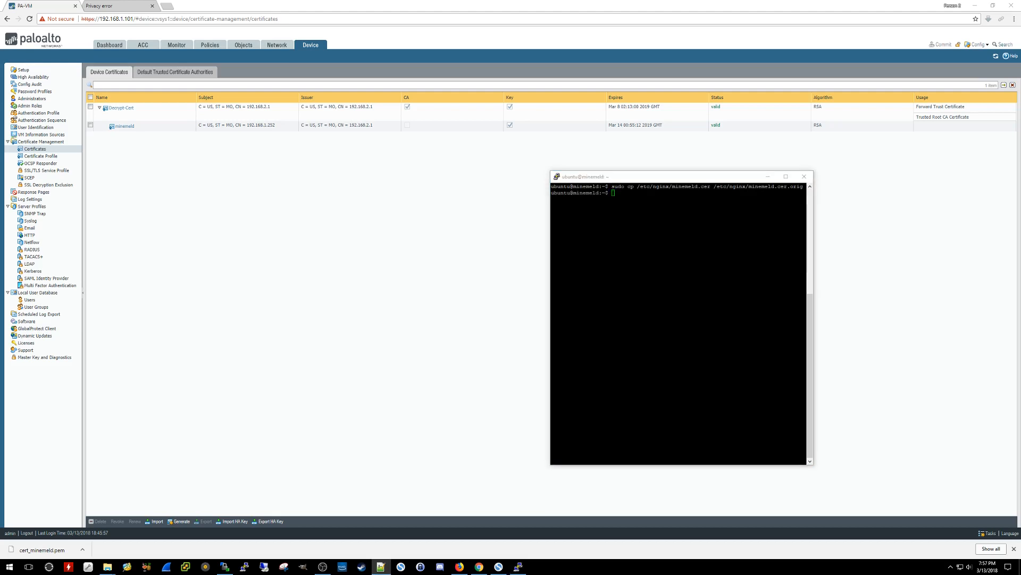
pyautogui.hotkey('alt', 'Tab')
pyautogui.write('sudo cp /etc/nginx/minemeld.pem /etc/nginx/minemeld.pem.orig')
pyautogui.press('Return')
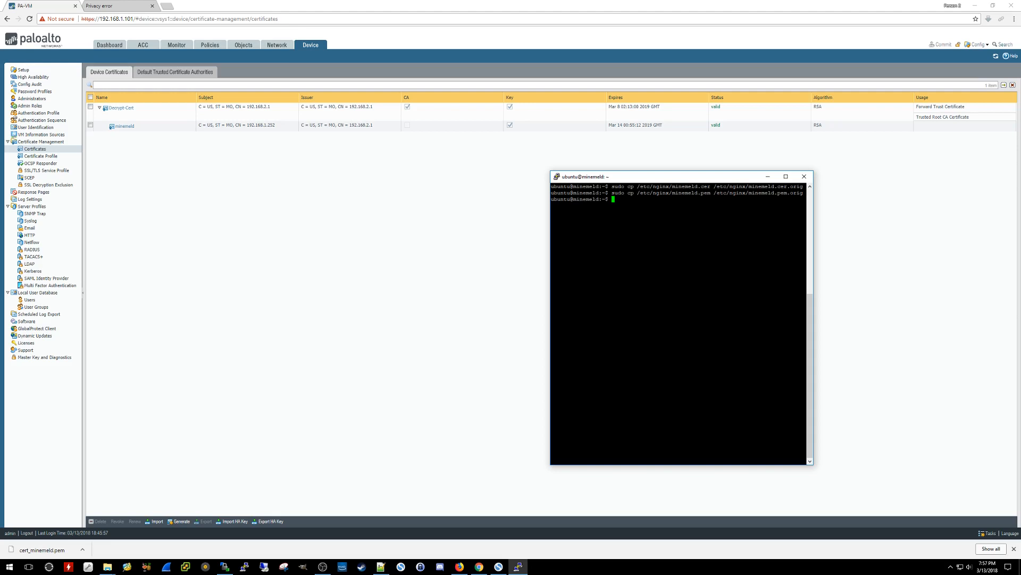
pyautogui.hotkey('alt', 'Tab')
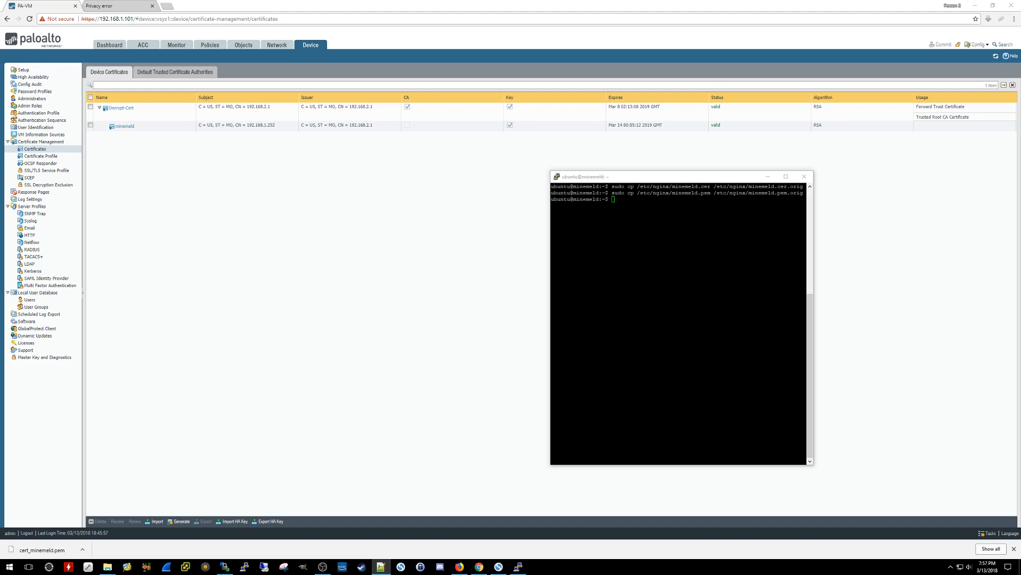
pyautogui.hotkey('alt', 'Tab')
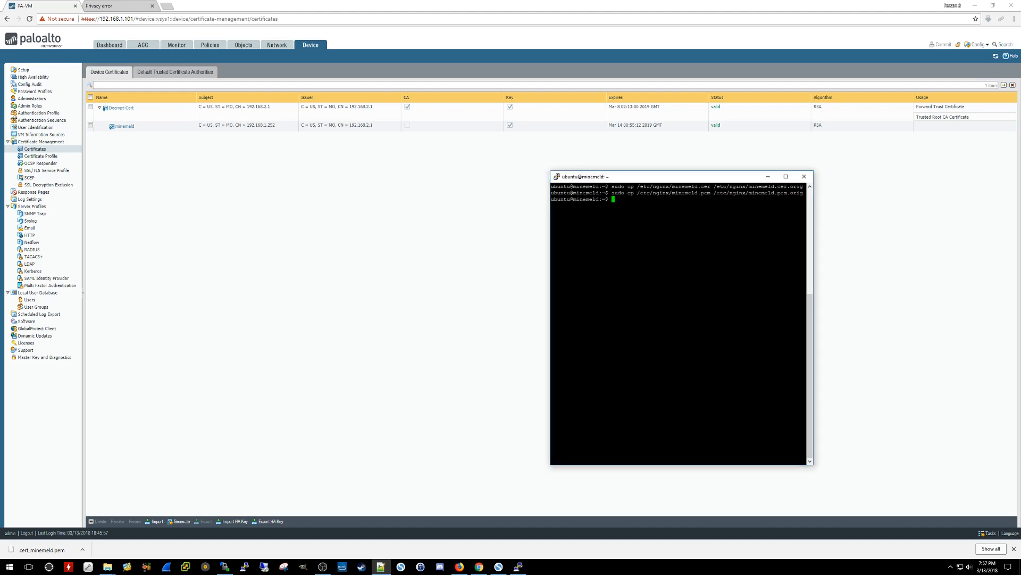
pyautogui.press('Return')
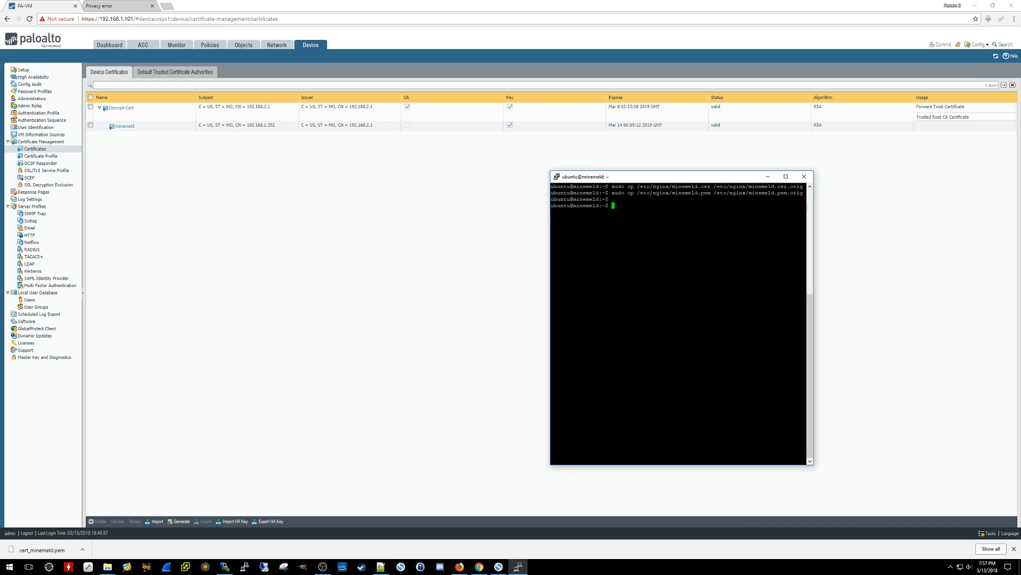
pyautogui.hotkey('alt', 'Tab')
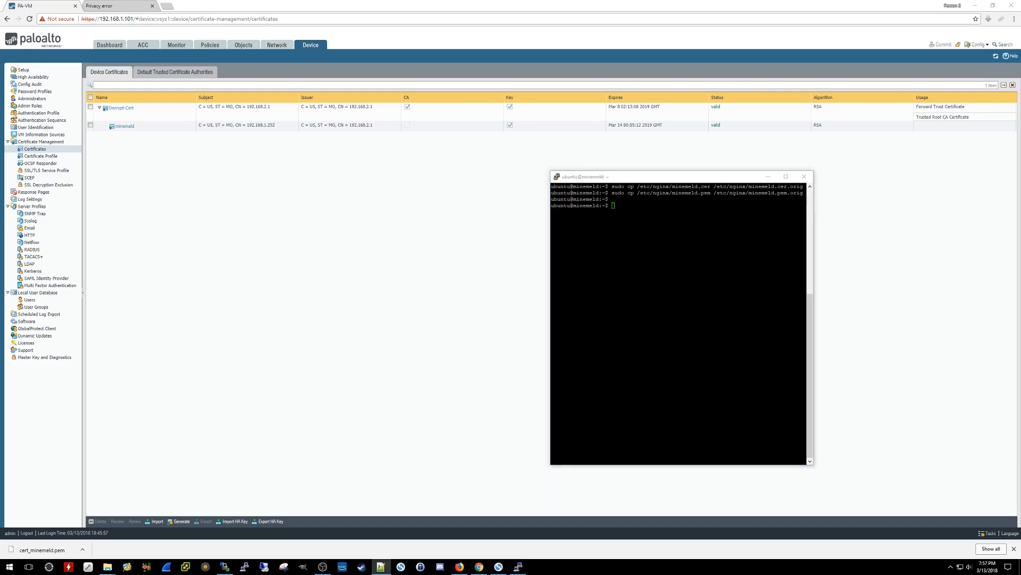
pyautogui.hotkey('alt', 'Tab')
pyautogui.press('Return')
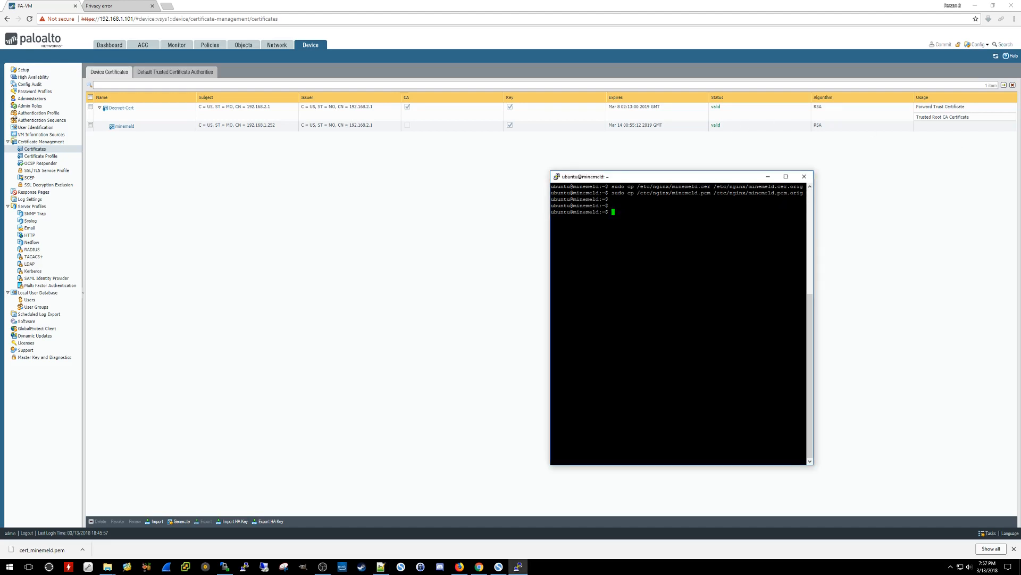
pyautogui.hotkey('alt', 'Tab')
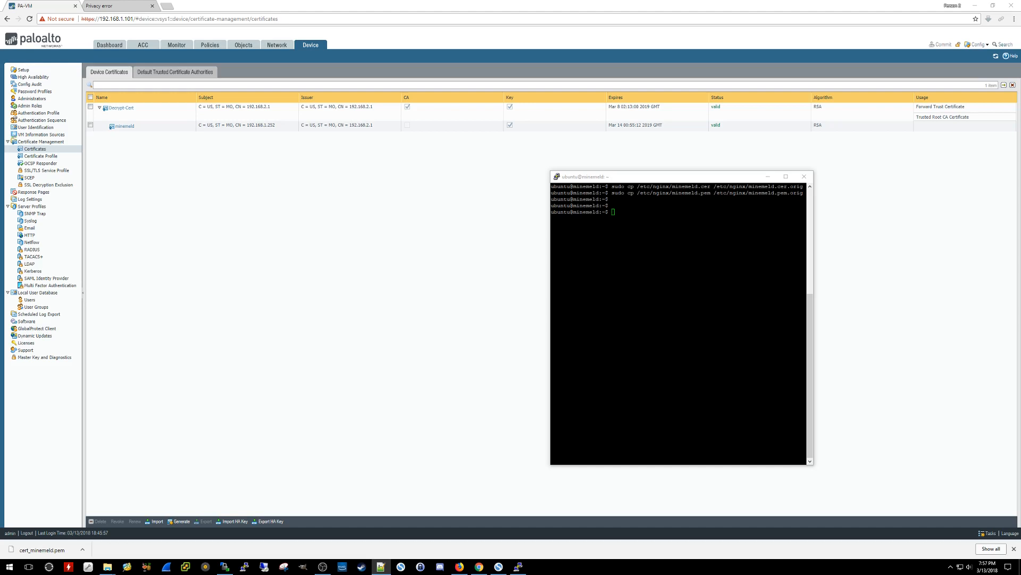
# - Split cert_minemeld.pem into numbered minemeld .cer files with the cat/awk command
pyautogui.hotkey('alt', 'Tab')
pyautogui.write('cat cert_minemeld.pem | awk \'split_after==1{n++;split_after=0} /-----END CERTIFICATE-----/ {split_after=1} {print > "minemeld" n ".cer"}\'')
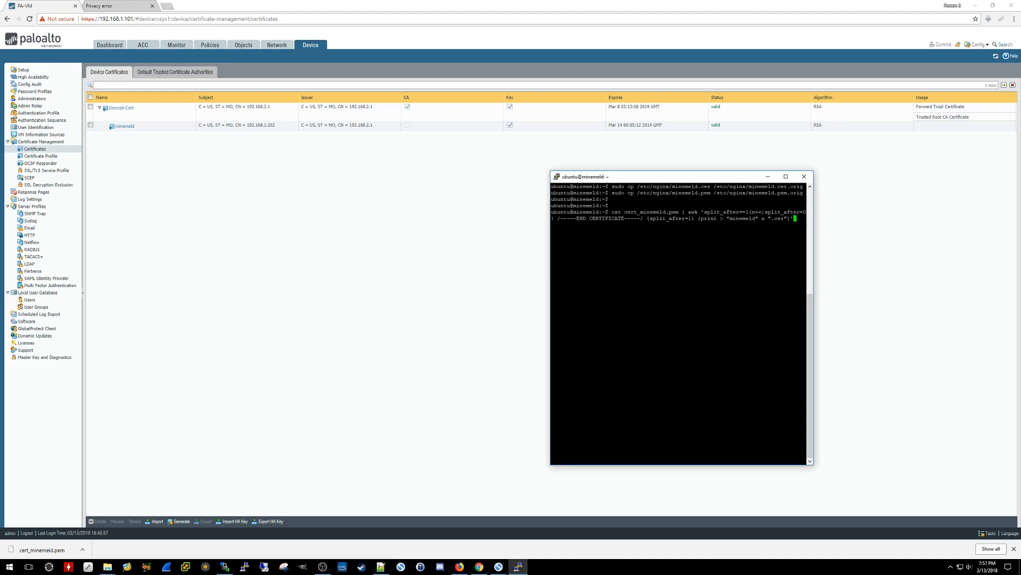
pyautogui.press('Return')
# - Copy minemeld.cer over /etc/nginx/minemeld.cer with sudo cp
pyautogui.hotkey('alt', 'Tab')
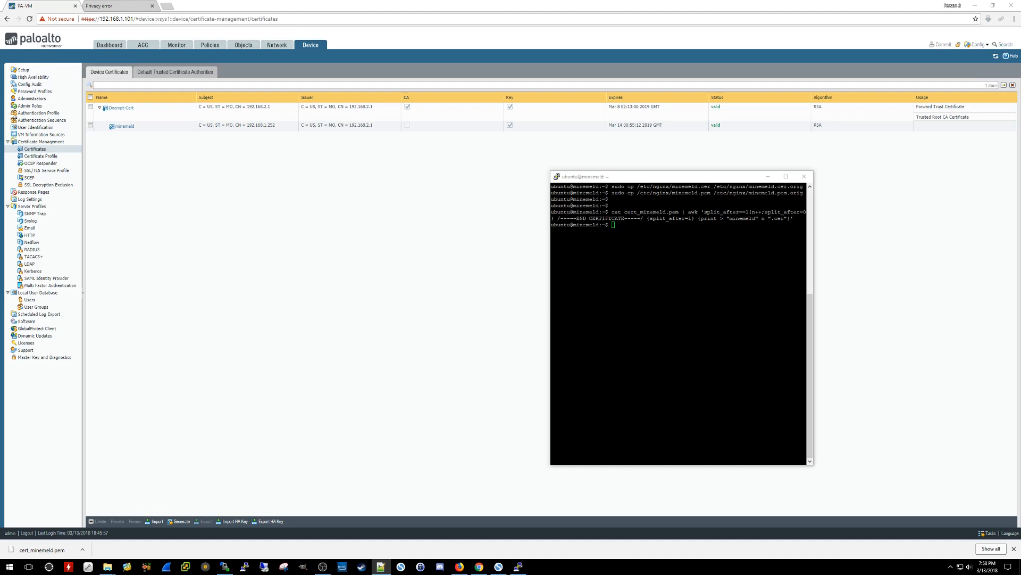
pyautogui.hotkey('alt', 'Tab')
pyautogui.write('sudo cp minemeld.cer /etc/nginx/minemeld.cer')
pyautogui.press('Return')
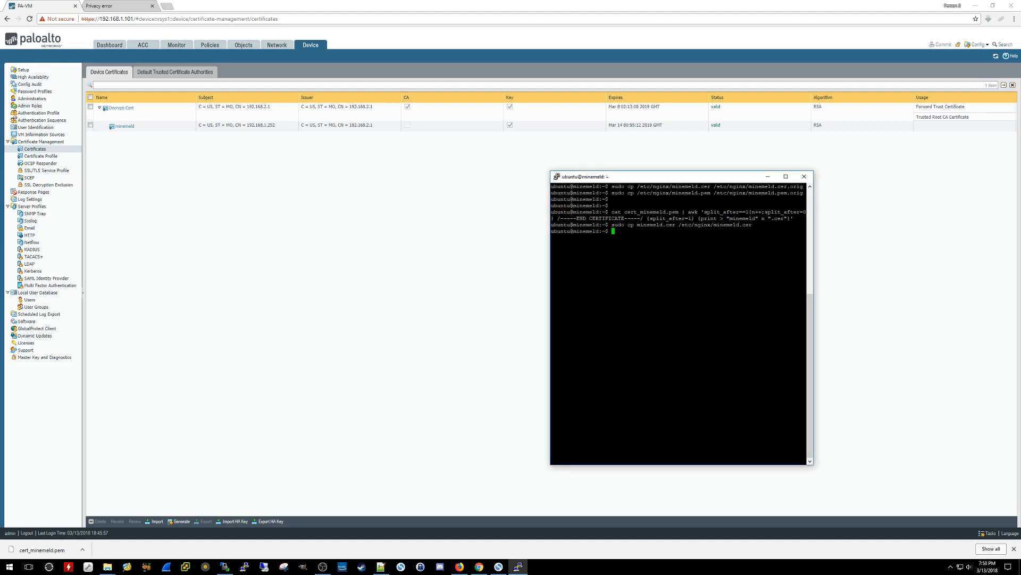
pyautogui.hotkey('alt', 'Tab')
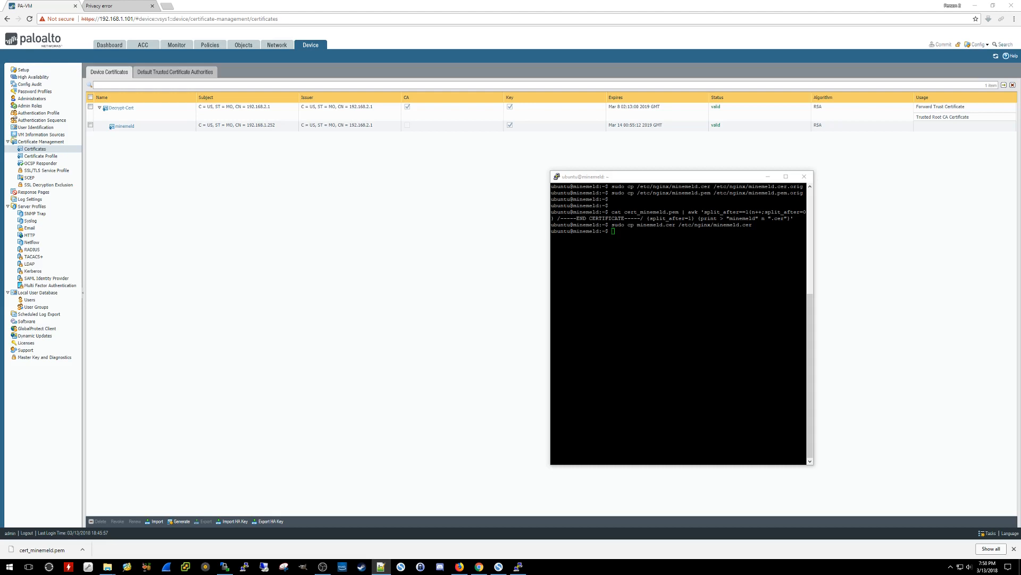
pyautogui.click(713, 287)
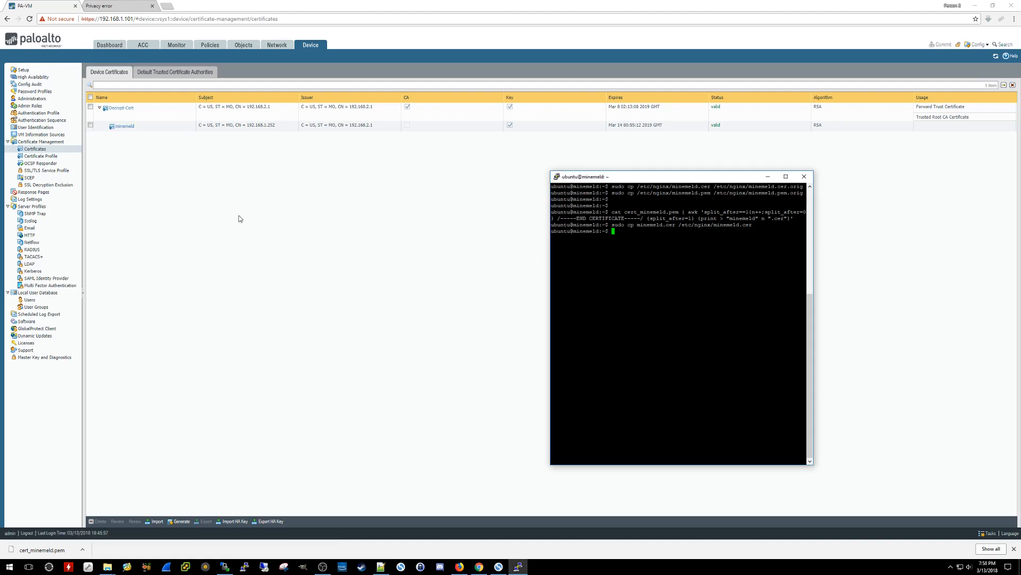
# - Run openssl rsa on minemeld1.cer into /etc/nginx/minemeld.pem, then 'sudo service nginx restart'
pyautogui.write('sudo openssl rsa -in minemeld1.cer -out /etc/nginx/minemeld.pem')
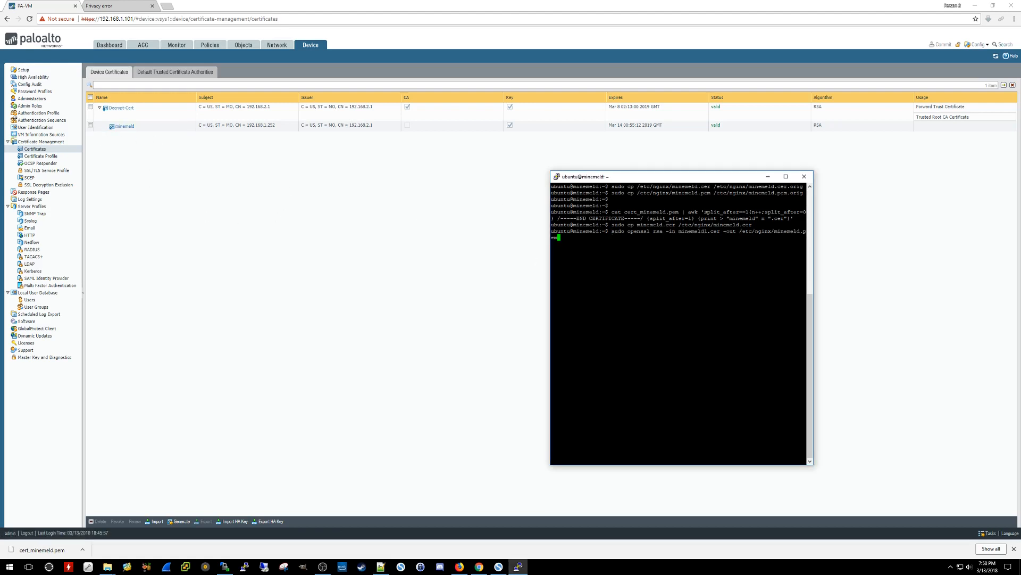
pyautogui.press('Return')
pyautogui.press('Return')
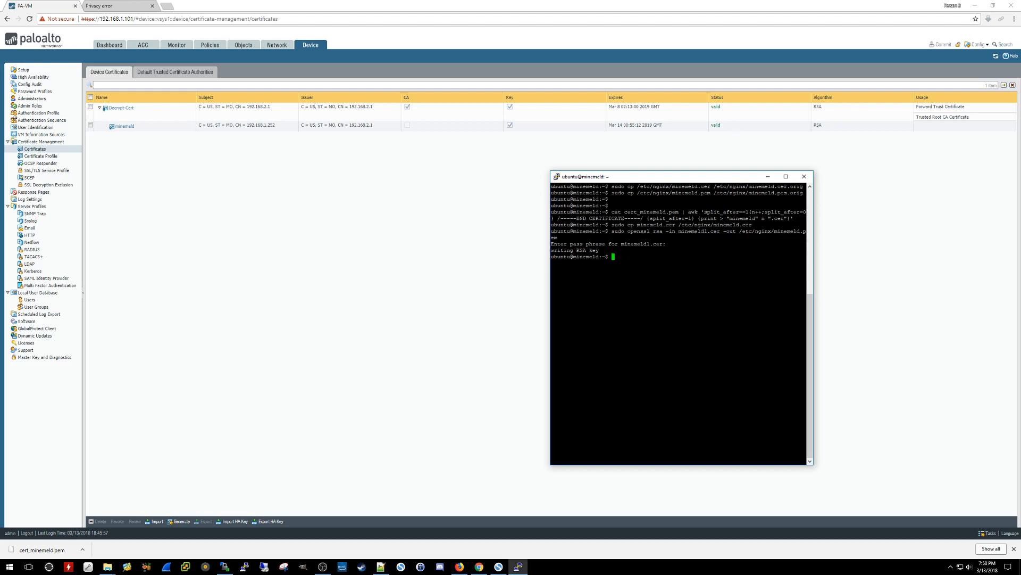
pyautogui.write('sudo service nginx restart')
pyautogui.press('Return')
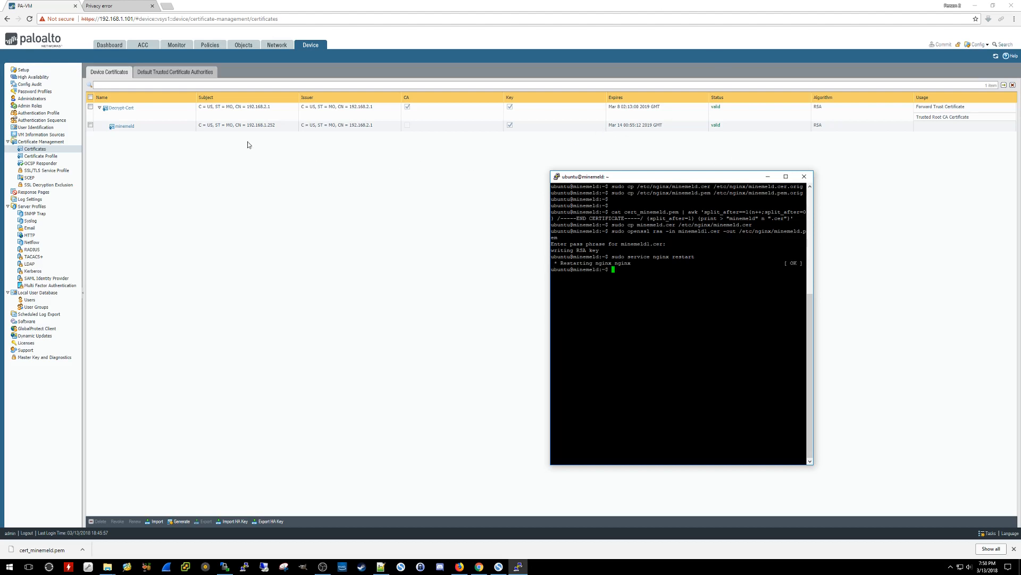
pyautogui.click(99, 6)
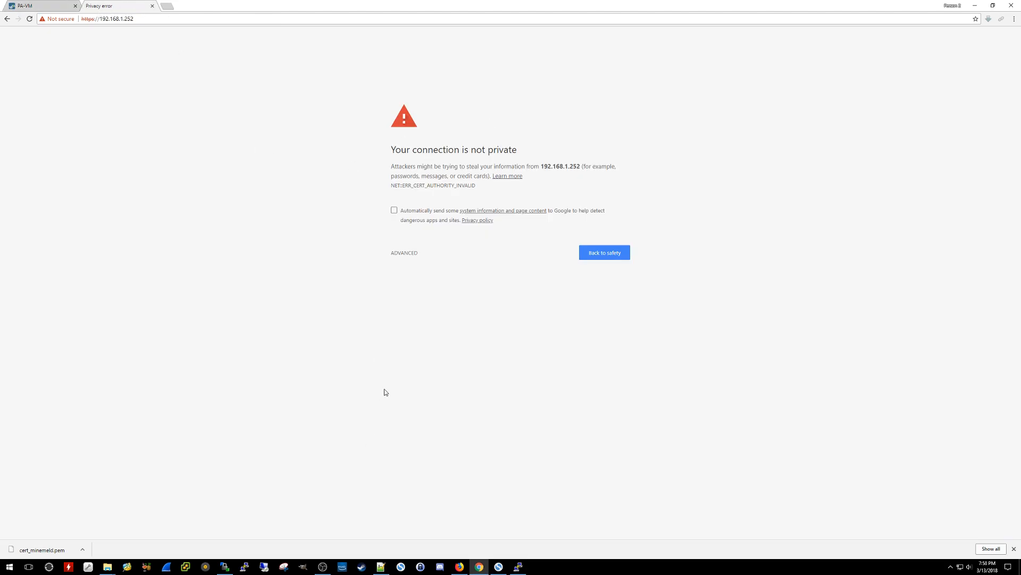
pyautogui.click(30, 19)
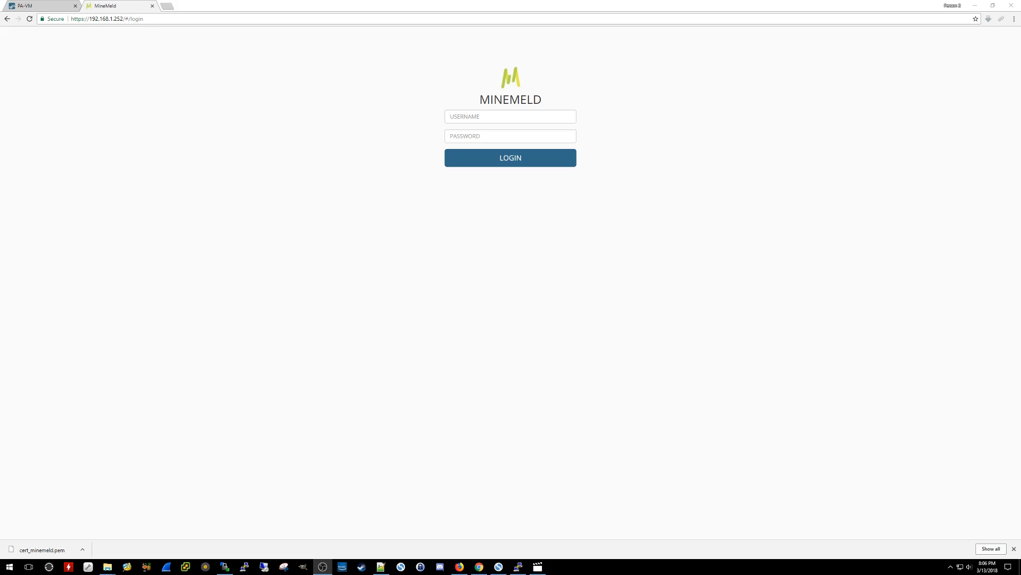
pyautogui.click(50, 5)
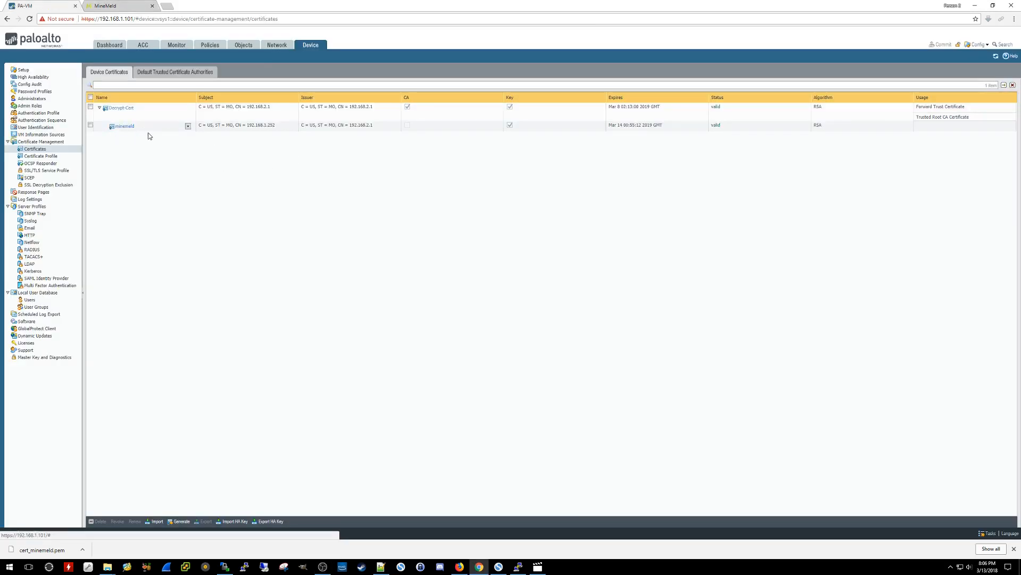